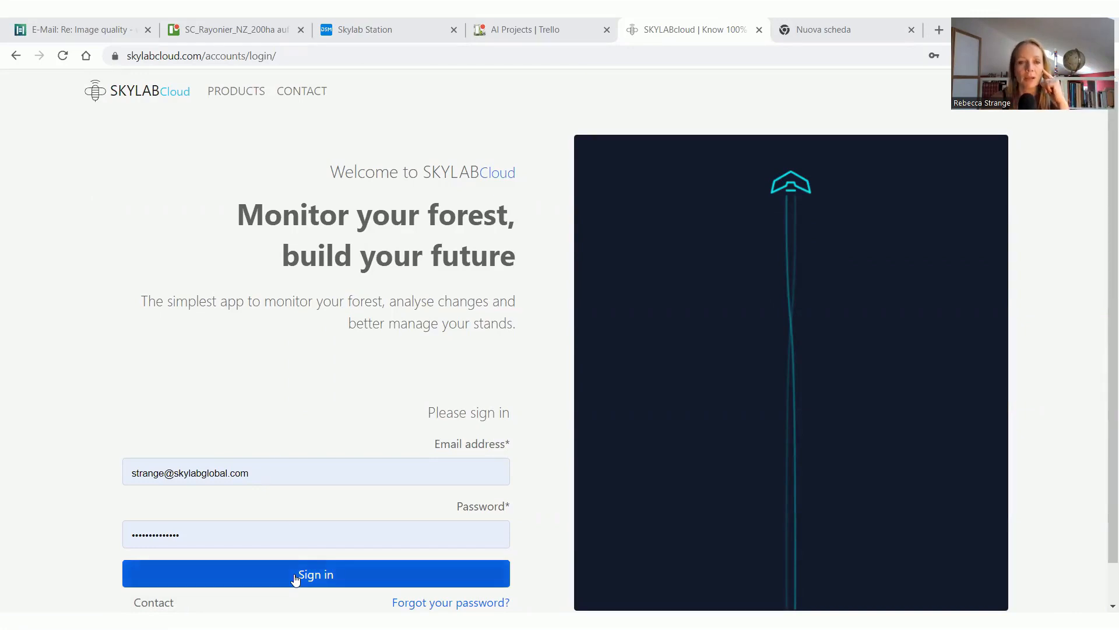
# Step: Sign in with the prefilled account and consult the Seedling Diameter vs. Flight Height table in the flight instructions
pyautogui.click(296, 577)
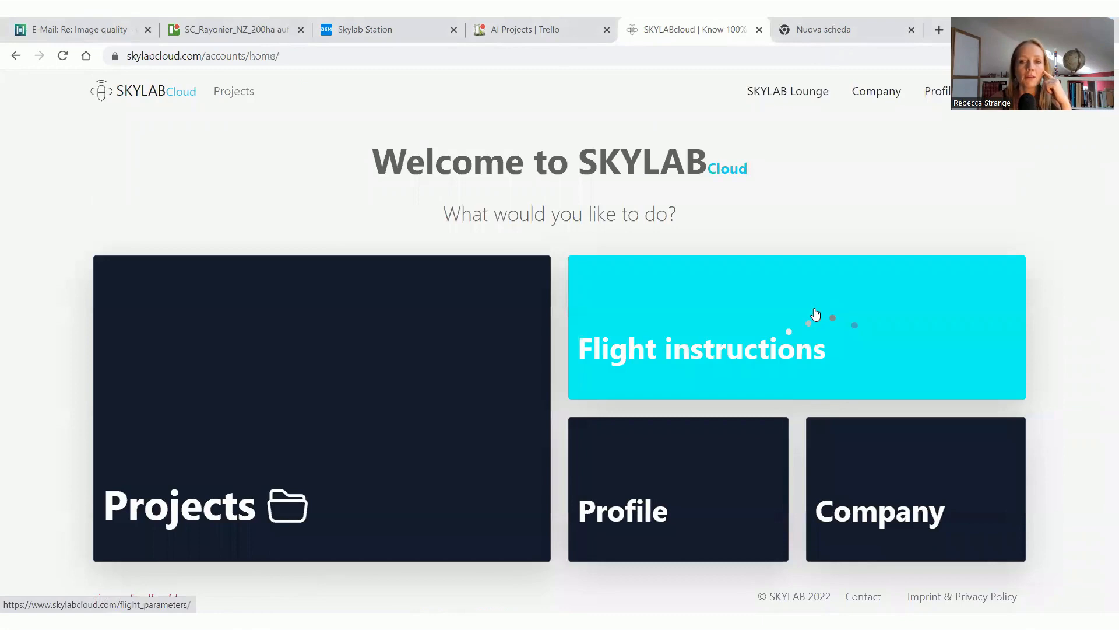
pyautogui.click(816, 313)
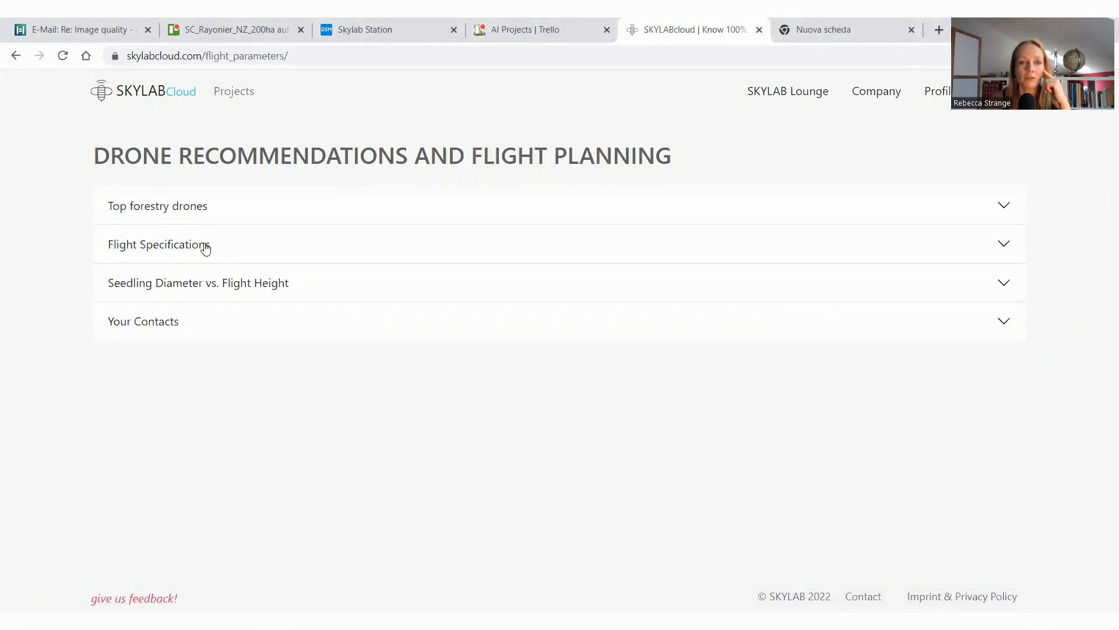
pyautogui.click(213, 283)
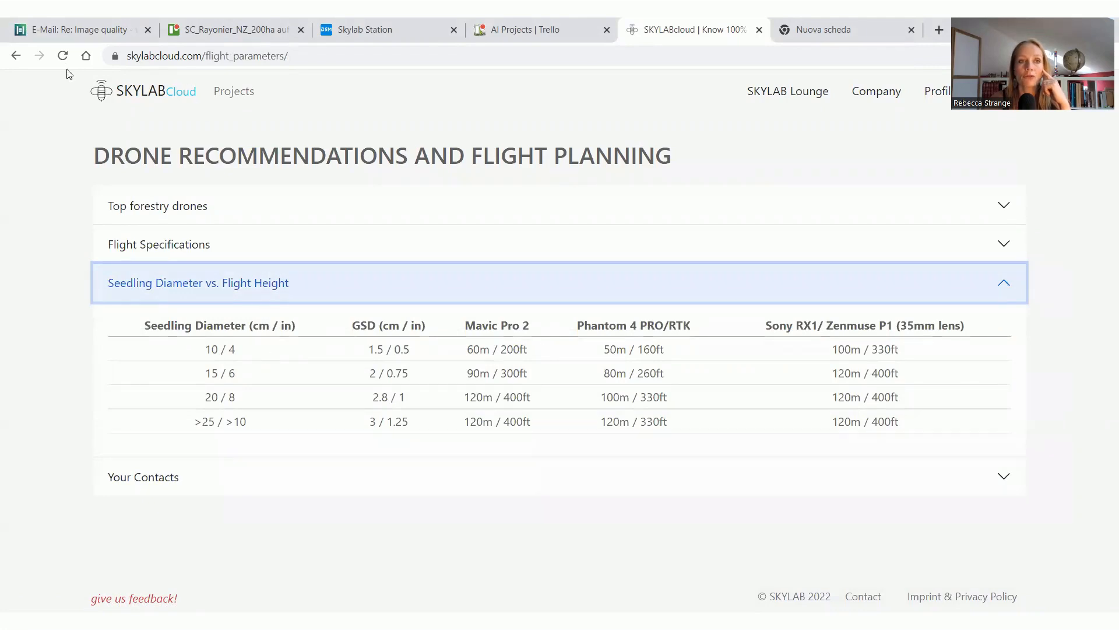
pyautogui.click(16, 57)
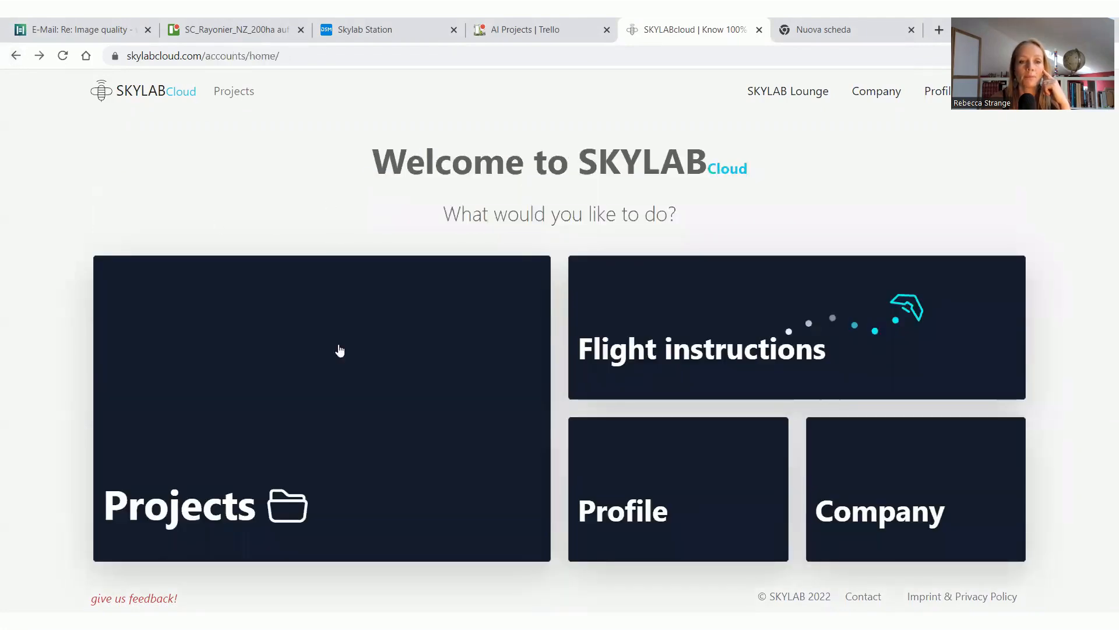
# Step: Create a drone project named "trial tree count 8 yrs"
pyautogui.click(340, 410)
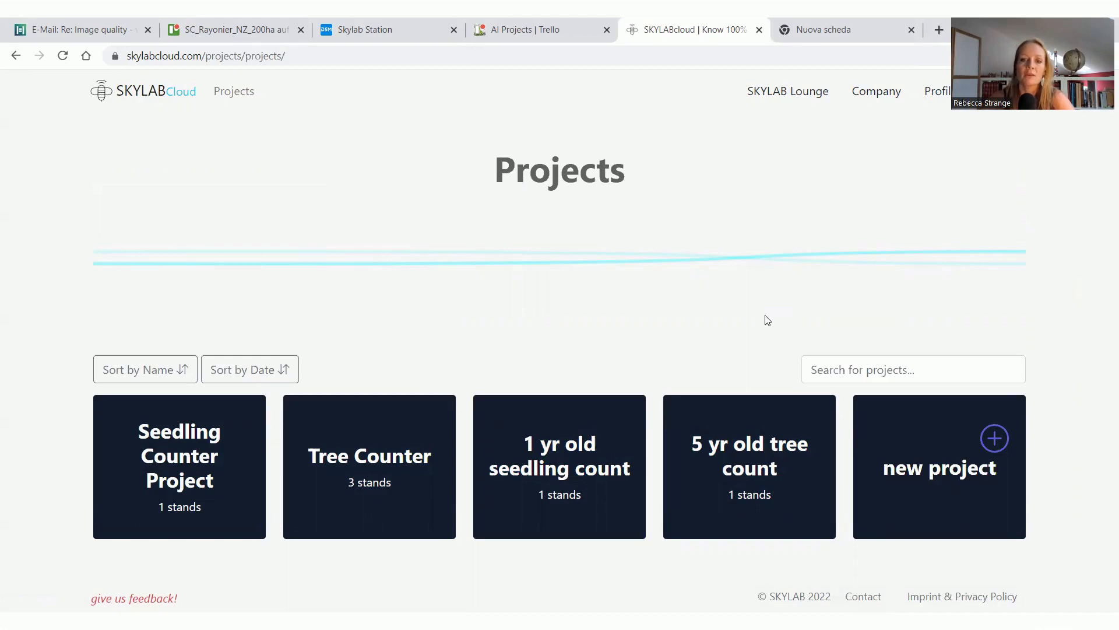
pyautogui.click(932, 469)
pyautogui.click(214, 262)
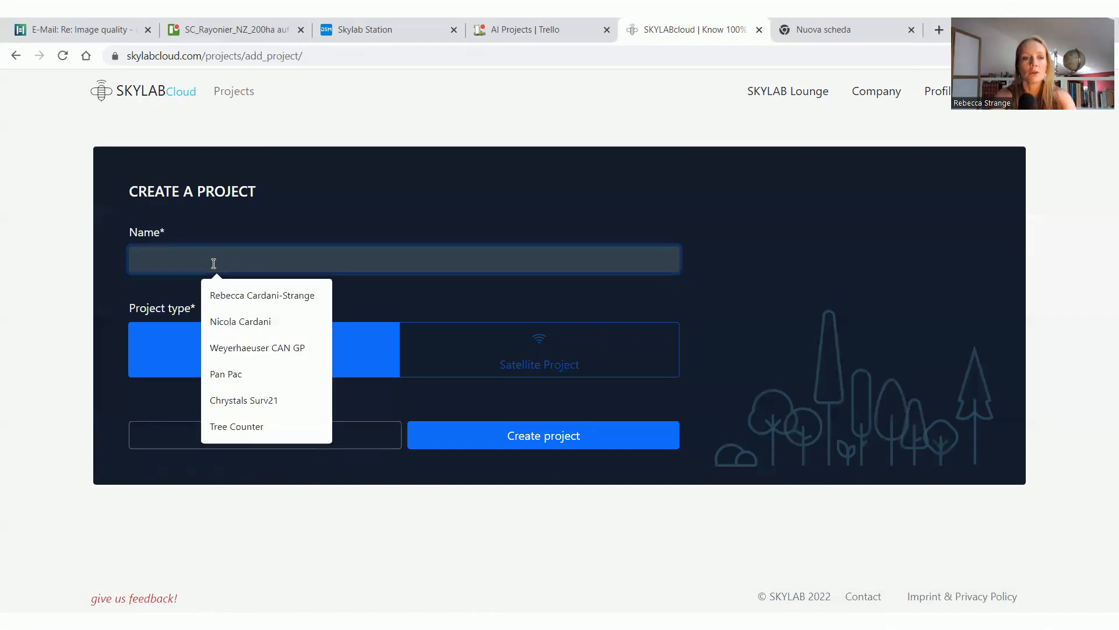
pyautogui.write('trial tree count')
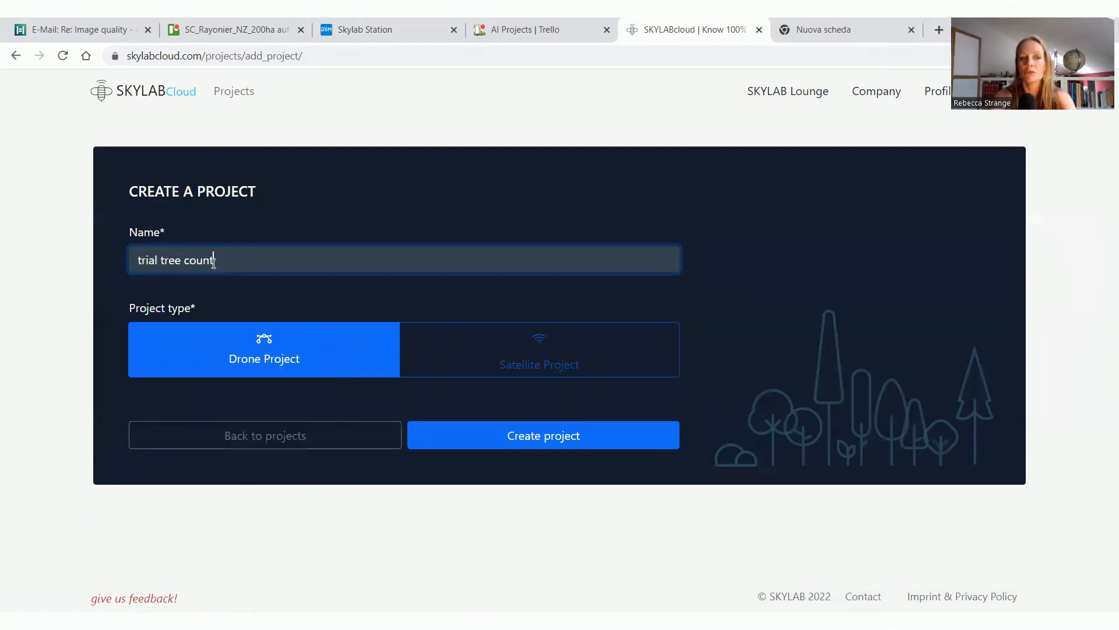
pyautogui.write(' 8 yrs')
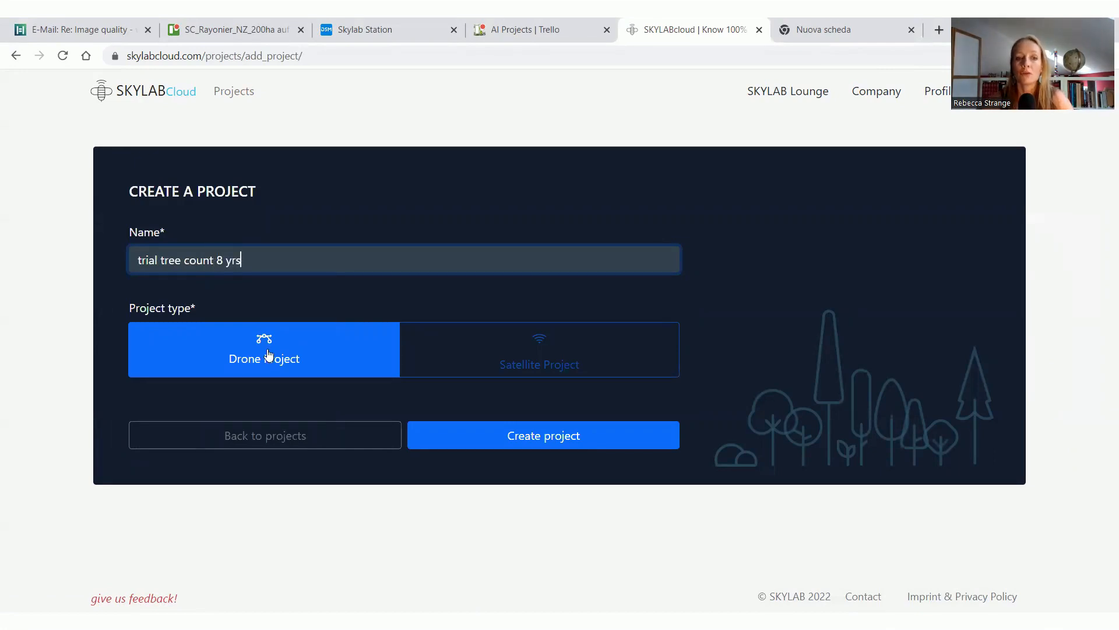
pyautogui.click(540, 439)
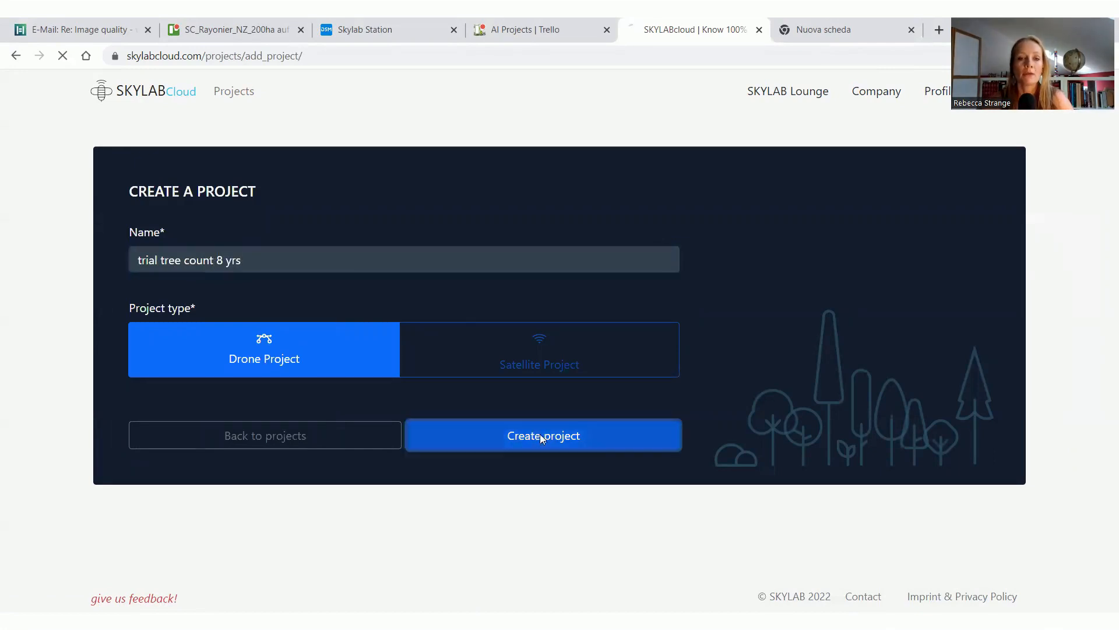
# Step: Start adding a stand to the project and name it "stand 76"
pyautogui.scroll(-1, 485, 343)
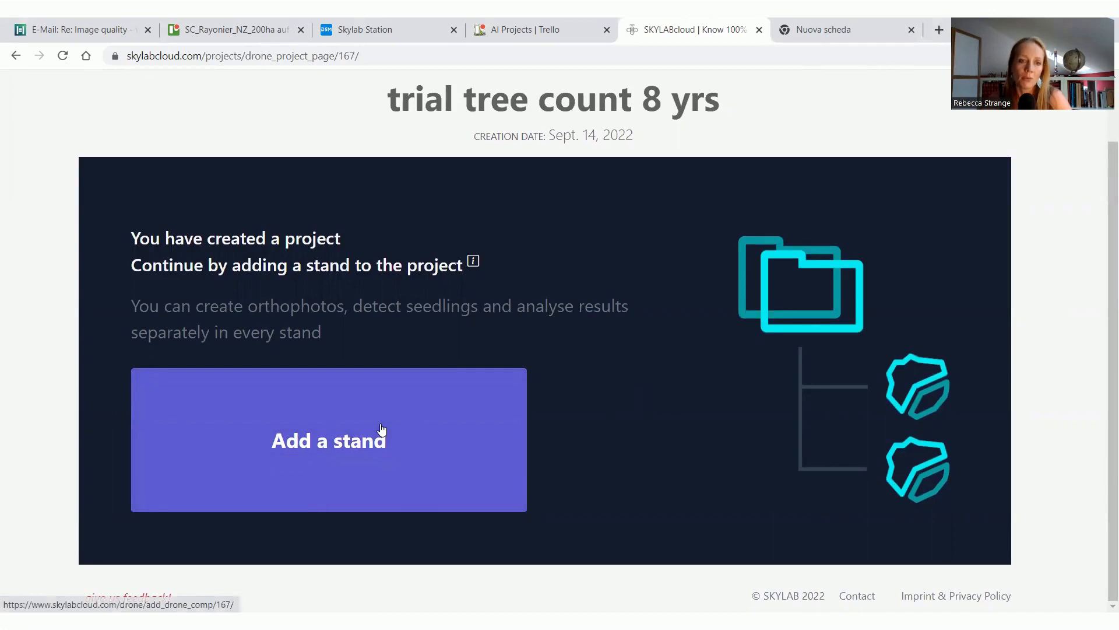
pyautogui.click(347, 427)
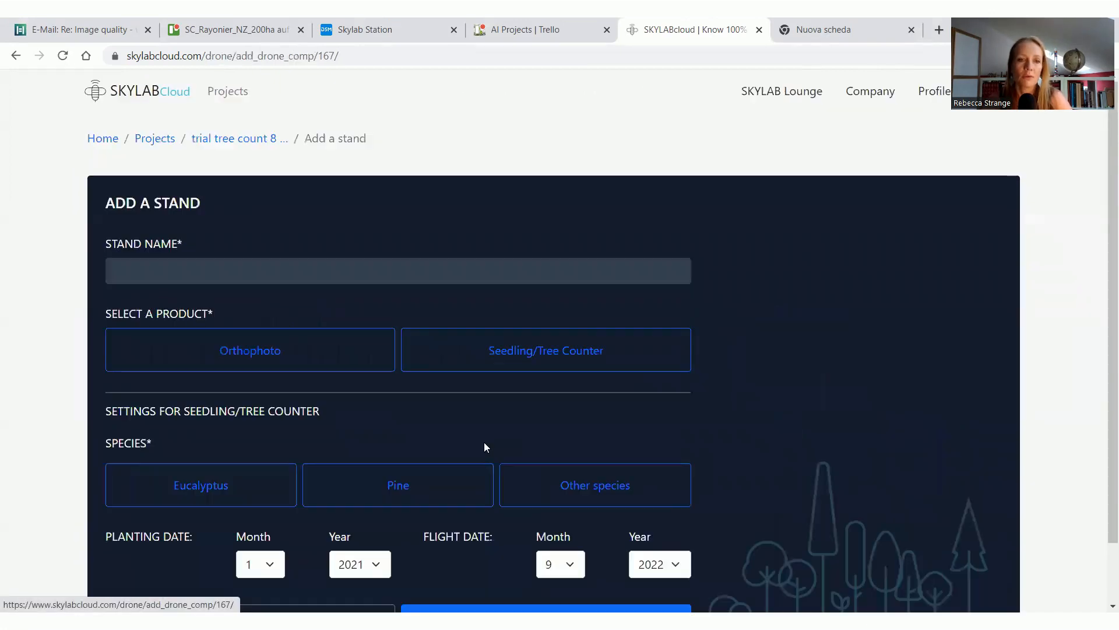
pyautogui.click(225, 264)
pyautogui.write('s')
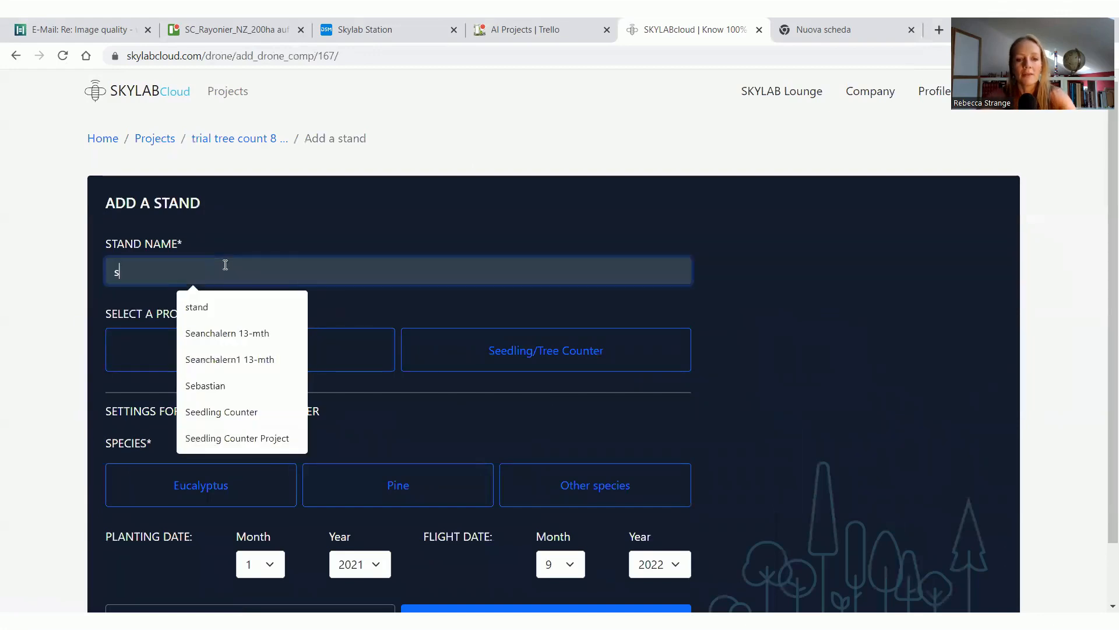
pyautogui.write('tand')
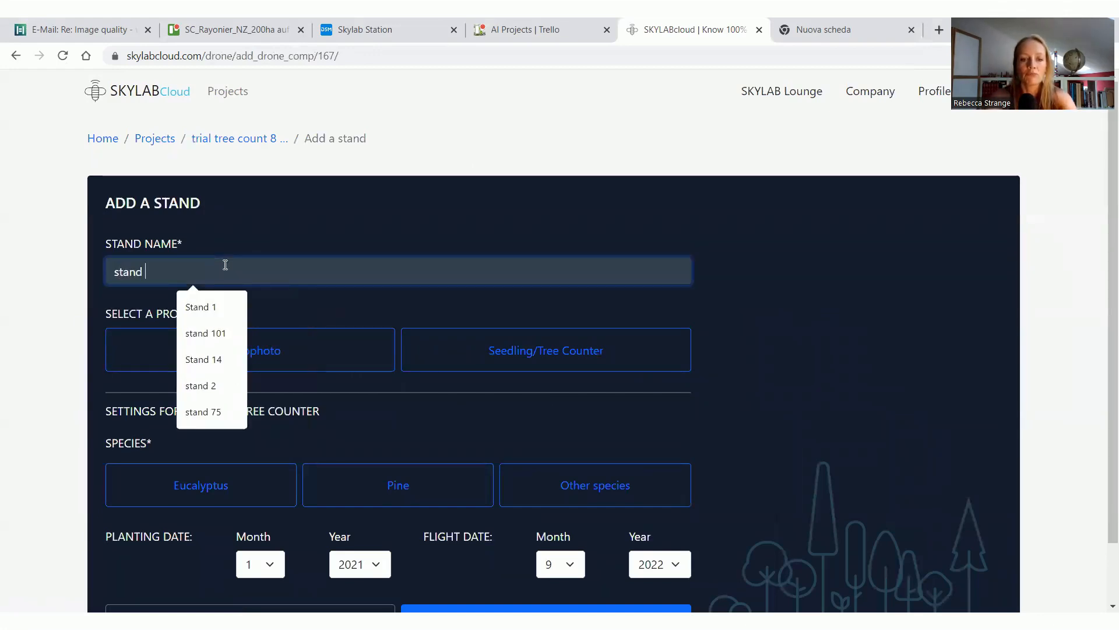
pyautogui.write(' 76')
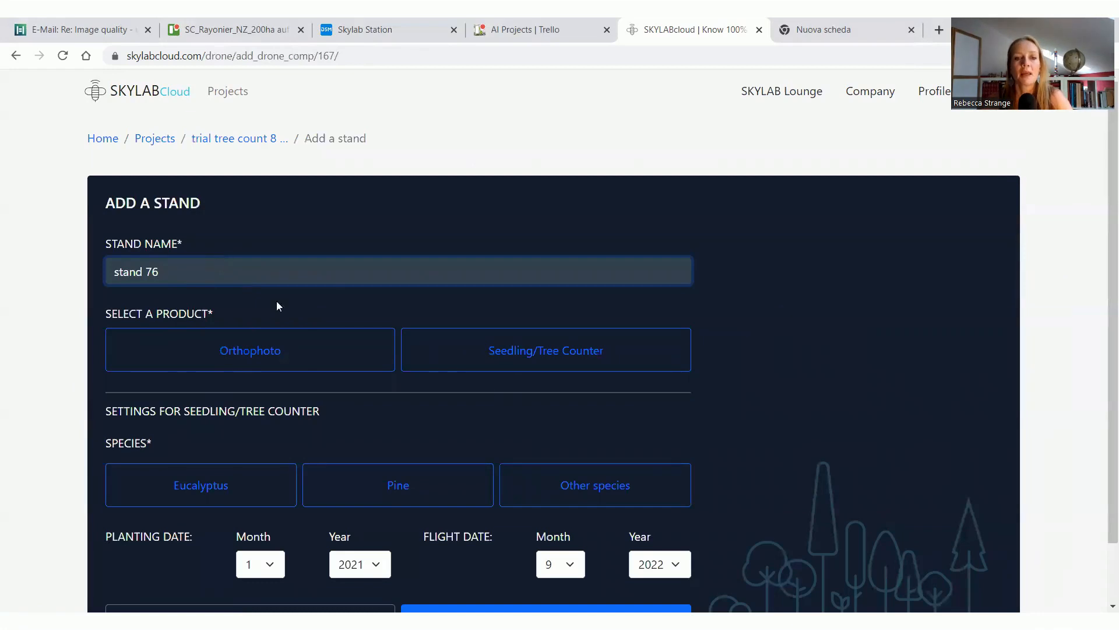
# Step: Set the stand's product to Seedling/Tree Counter and its species to Eucalyptus, and add the stand
pyautogui.click(504, 361)
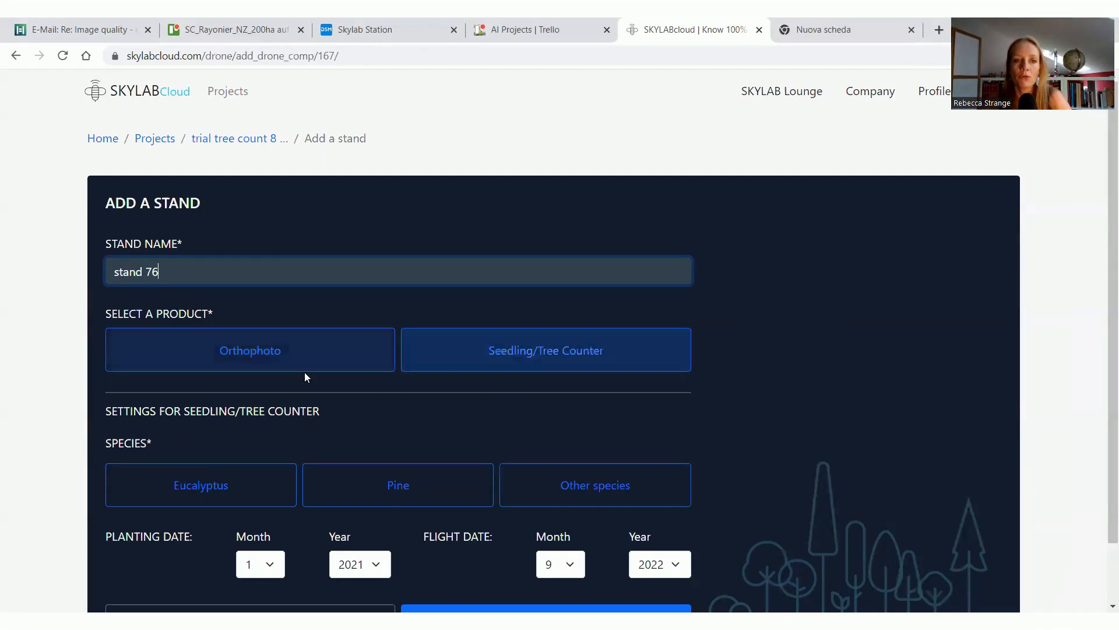
pyautogui.click(516, 356)
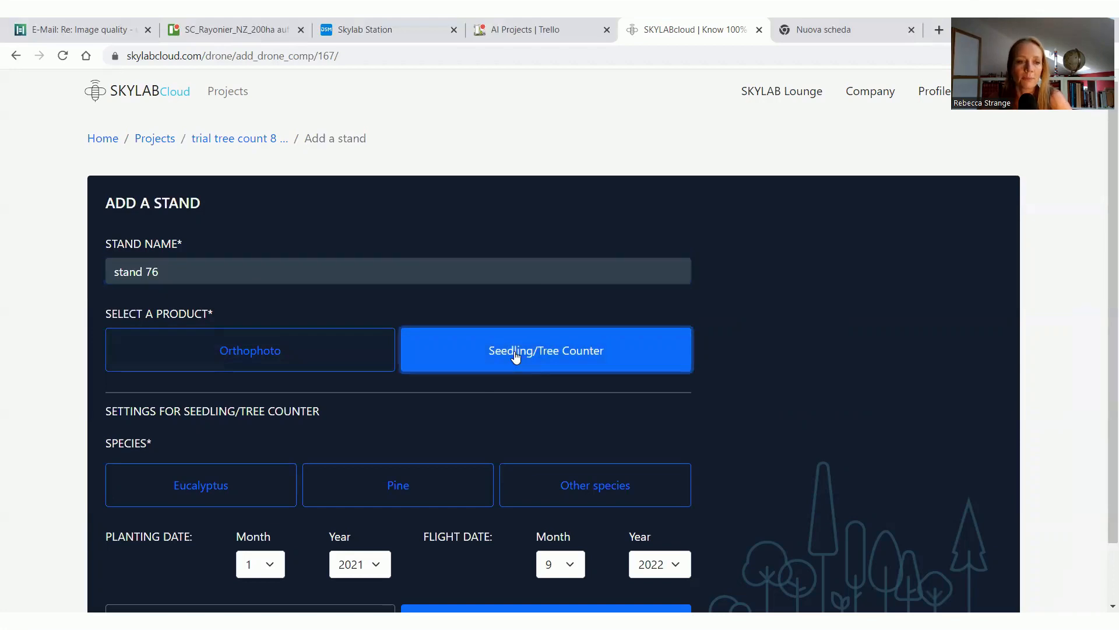
pyautogui.scroll(-2, 625, 383)
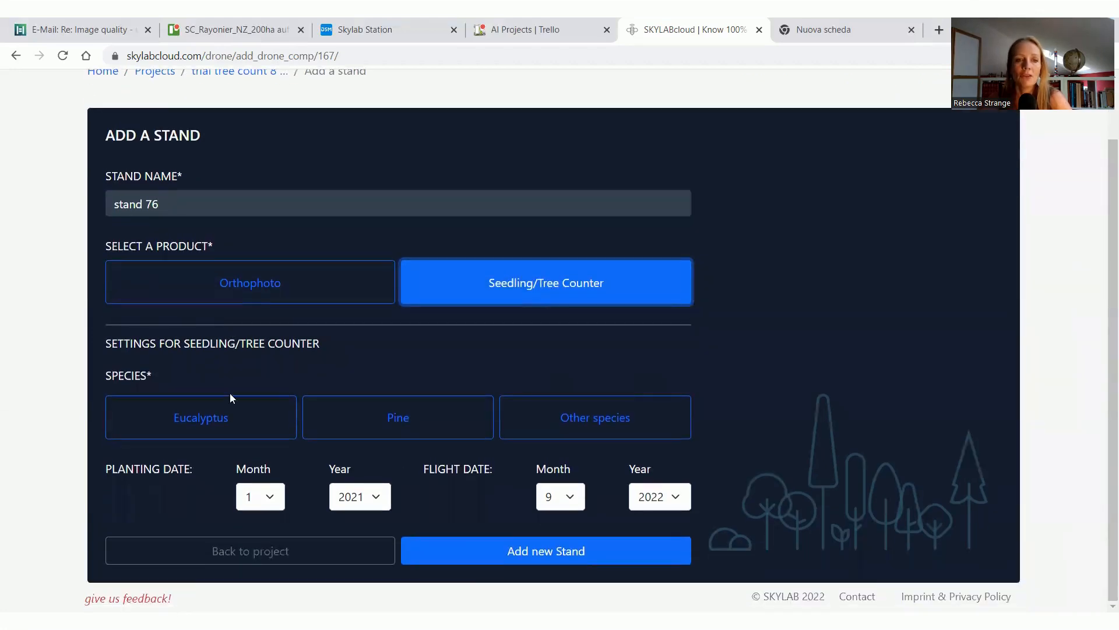
pyautogui.click(217, 417)
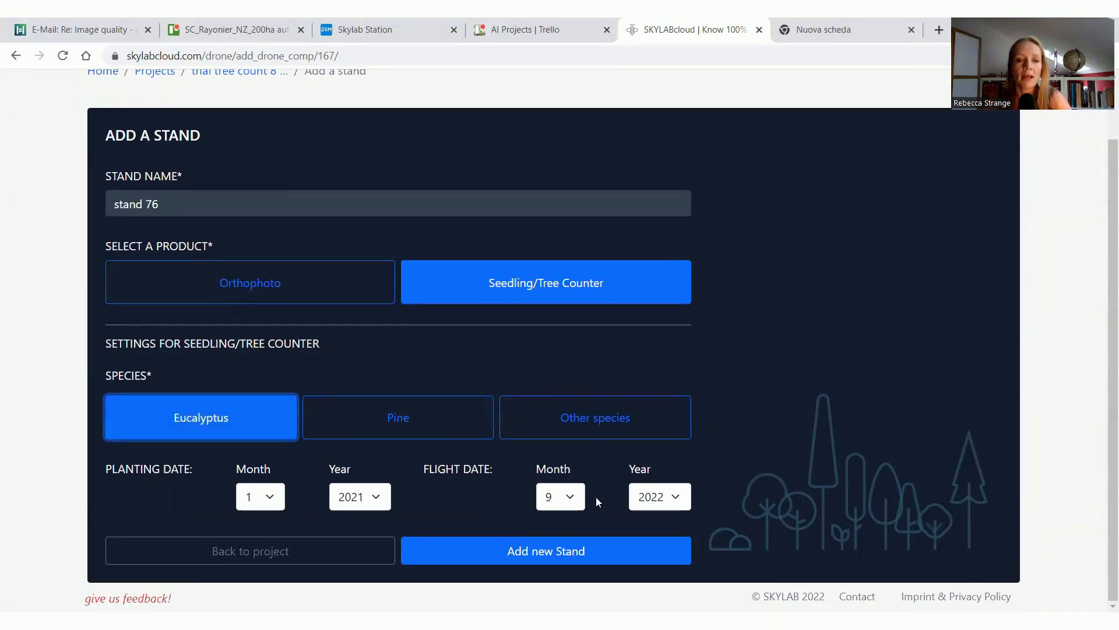
pyautogui.click(563, 563)
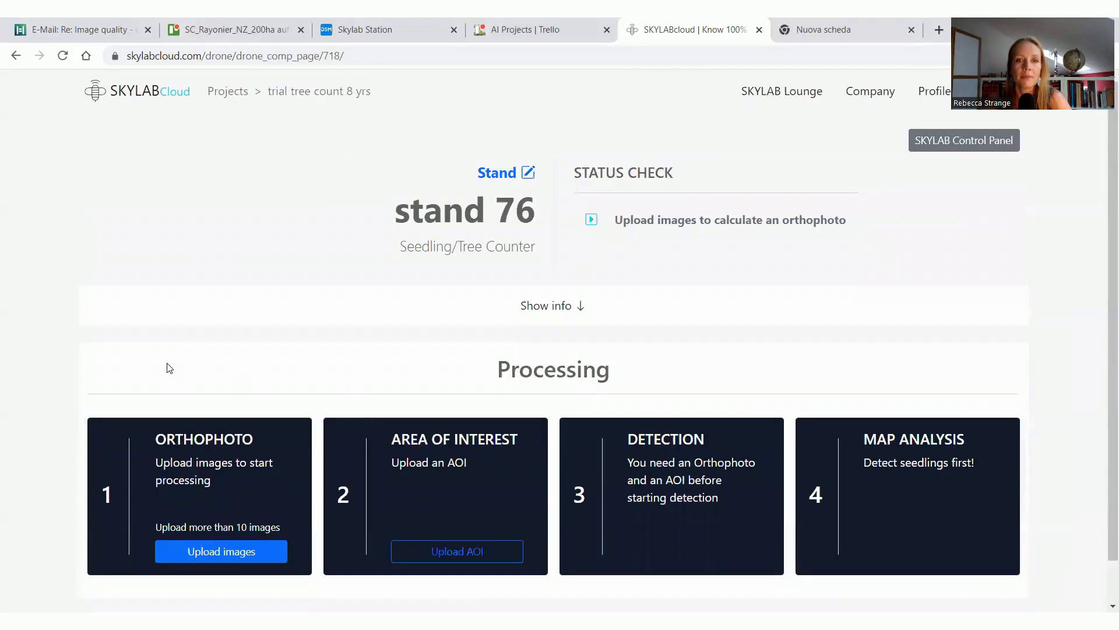
# Step: Upload the images DJI_0150 to DJI_0159 and DJI_0004 from the Downloads folder for the stand's orthophoto
pyautogui.scroll(-1, 173, 310)
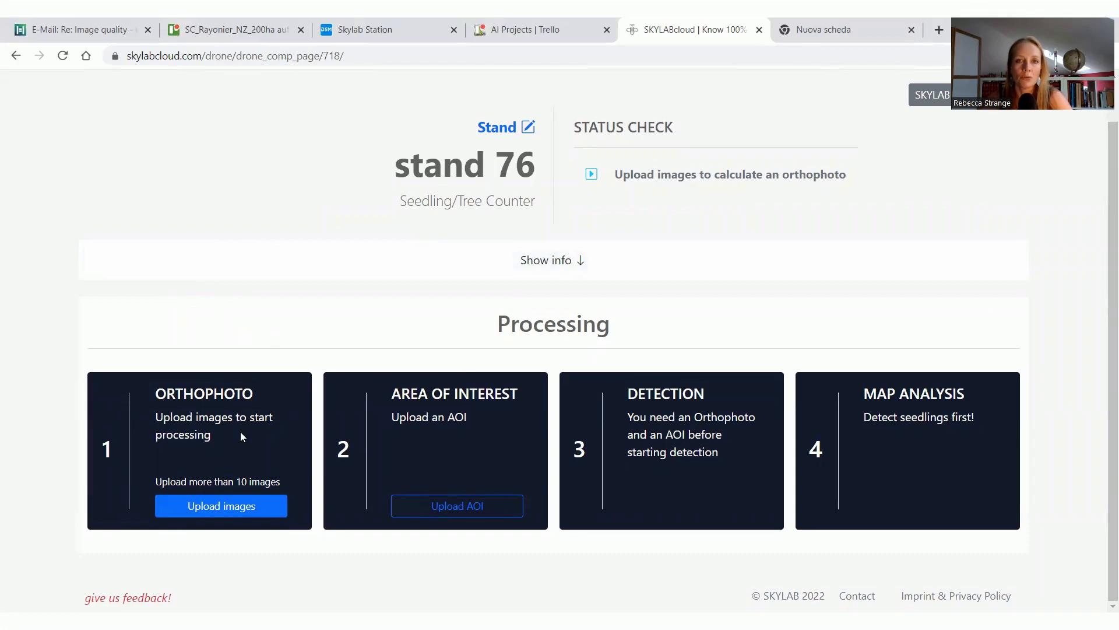
pyautogui.click(227, 507)
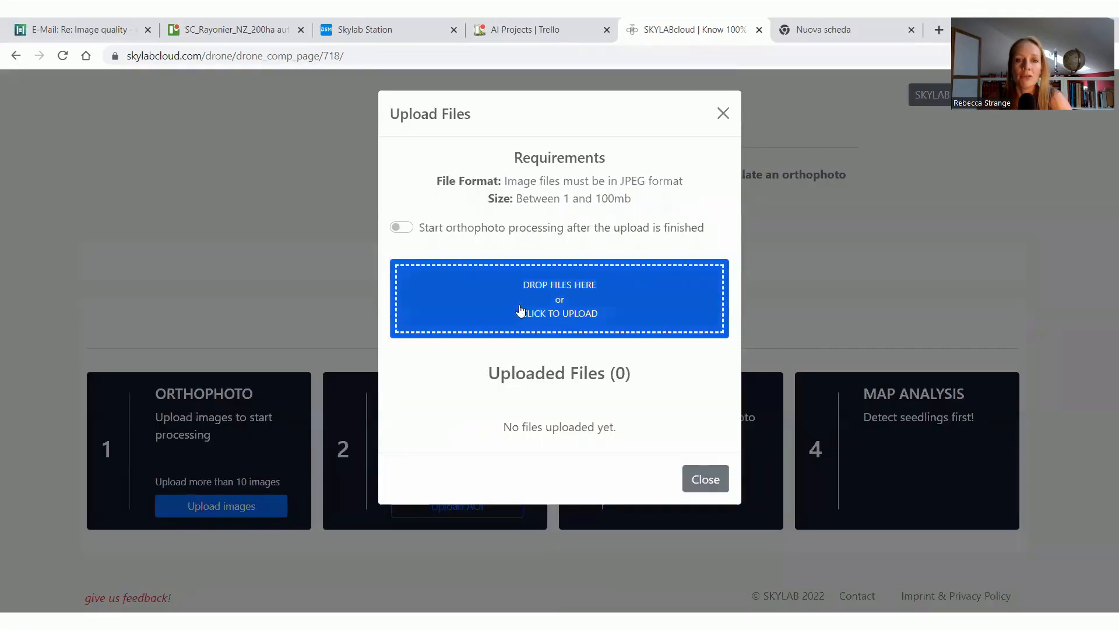
pyautogui.click(521, 310)
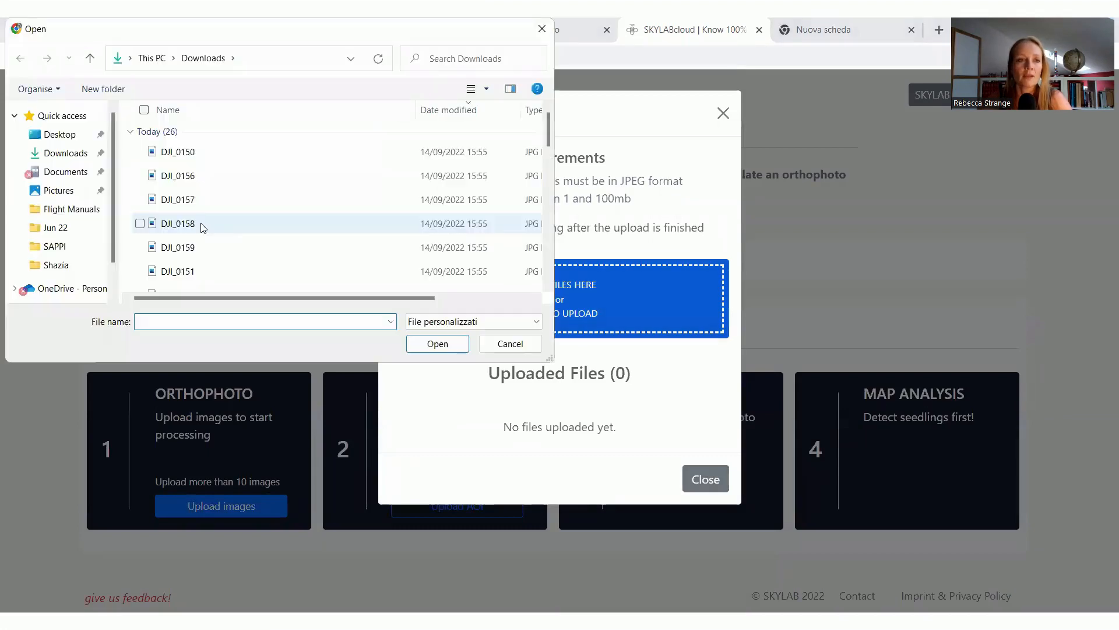
pyautogui.click(190, 160)
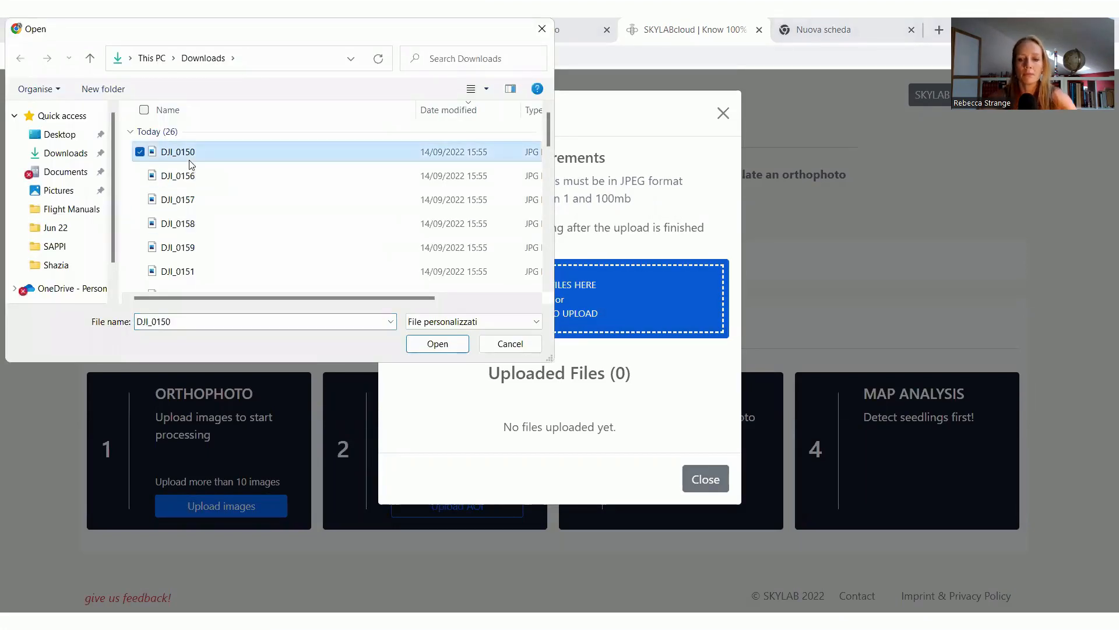
pyautogui.hotkey('shift', 'Down')
pyautogui.hotkey('shift', 'Down')
pyautogui.hotkey('shift', 'Down')
pyautogui.hotkey('shift', 'Down')
pyautogui.hotkey('shift', 'Down')
pyautogui.hotkey('shift', 'Down')
pyautogui.hotkey('shift', 'Down')
pyautogui.hotkey('shift', 'Down')
pyautogui.hotkey('shift', 'Down')
pyautogui.hotkey('shift', 'Down')
pyautogui.hotkey('shift', 'Down')
pyautogui.hotkey('shift', 'Up')
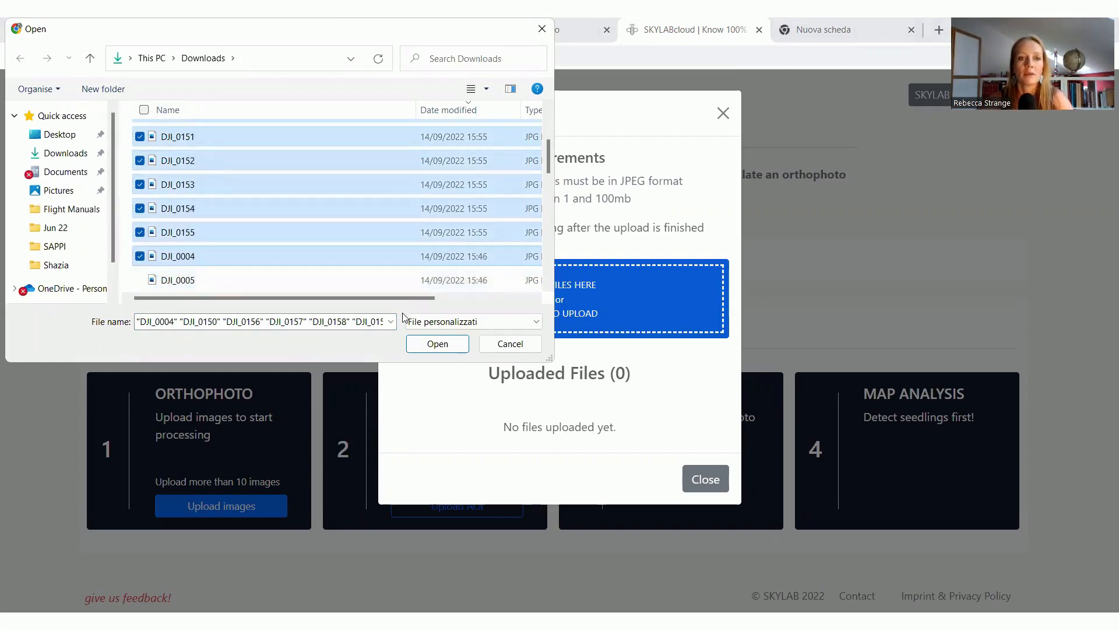
pyautogui.click(437, 344)
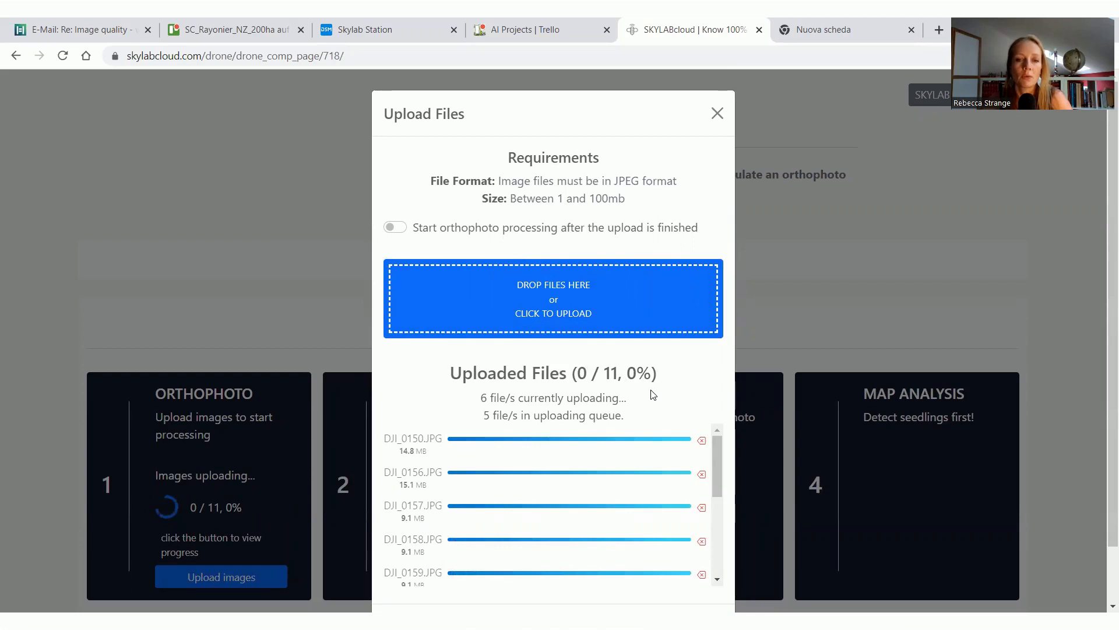
pyautogui.scroll(-1, 653, 395)
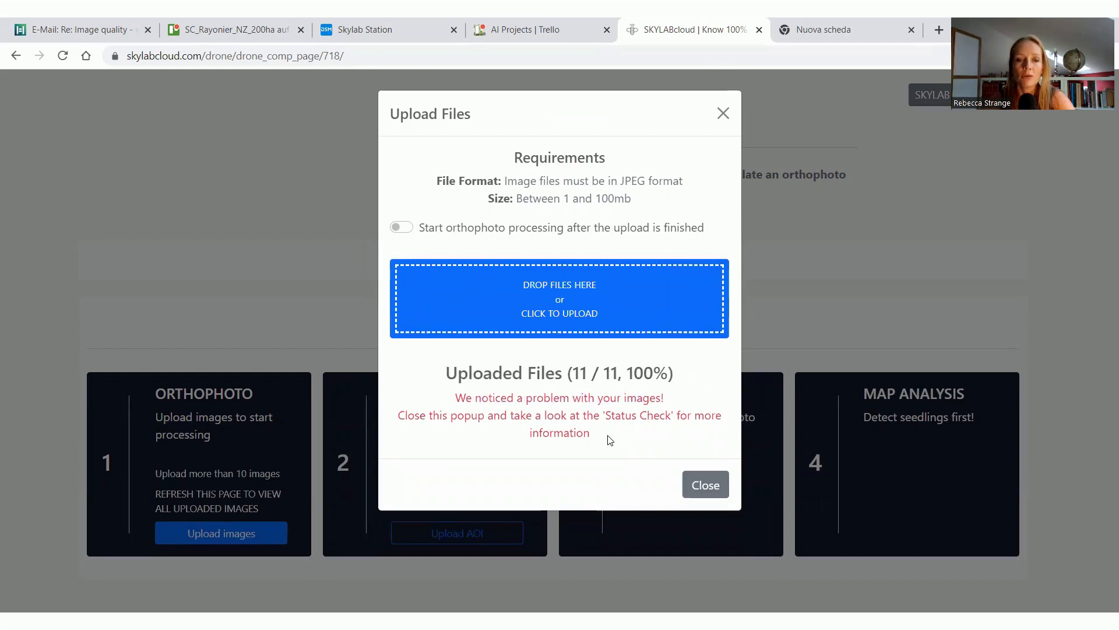
pyautogui.click(706, 485)
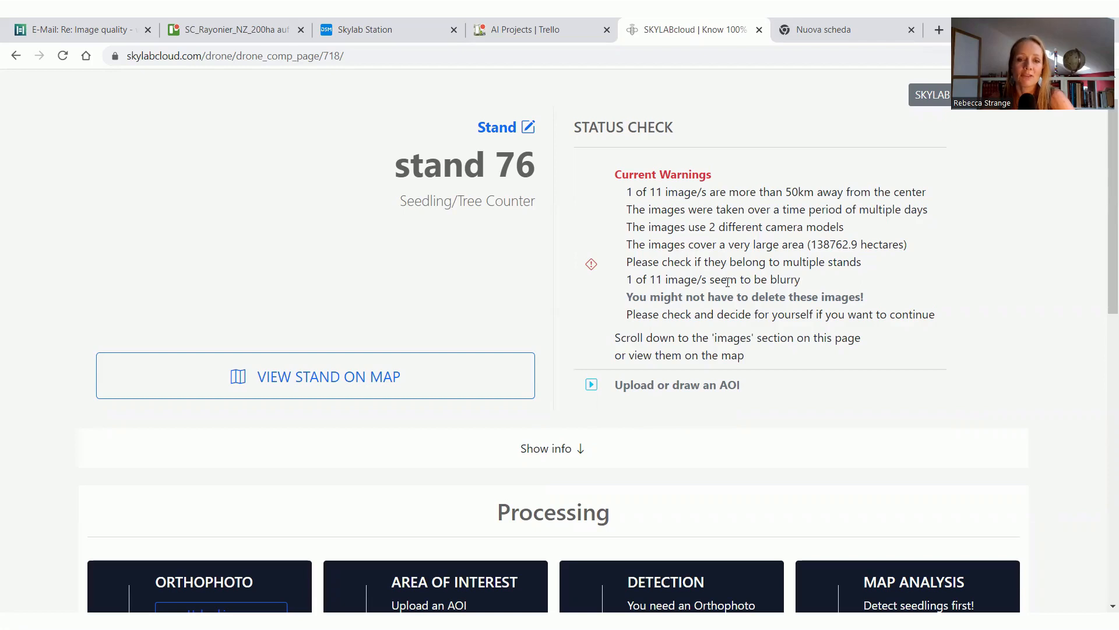
# Step: Review the images with warnings and delete DJI_0004.JPG from the stand
pyautogui.scroll(-3, 728, 282)
pyautogui.scroll(-3, 727, 284)
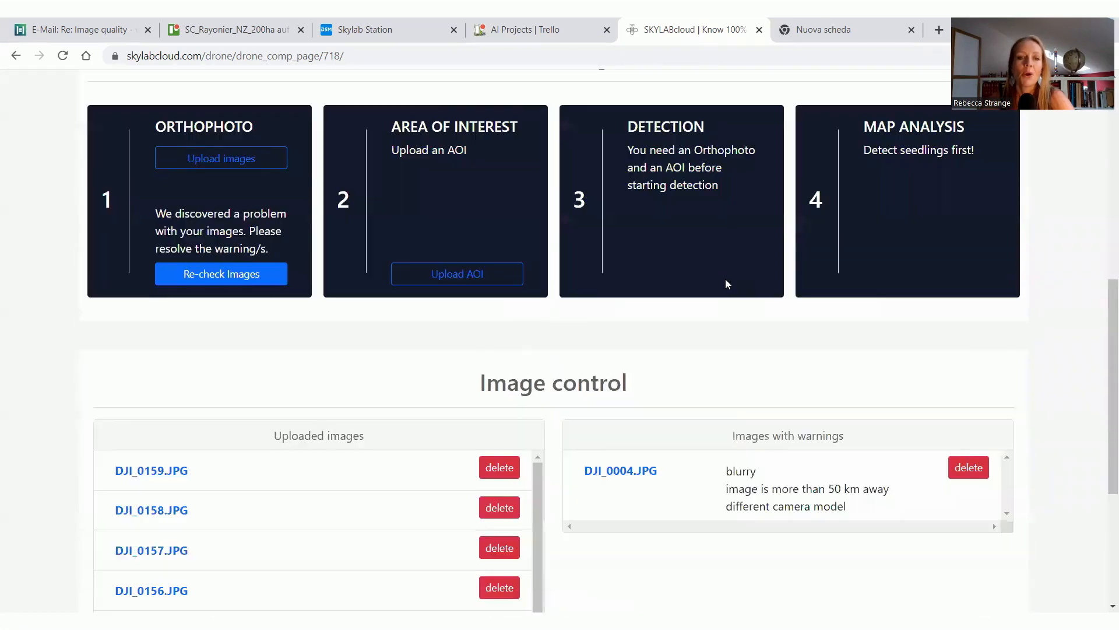
pyautogui.scroll(-1, 727, 284)
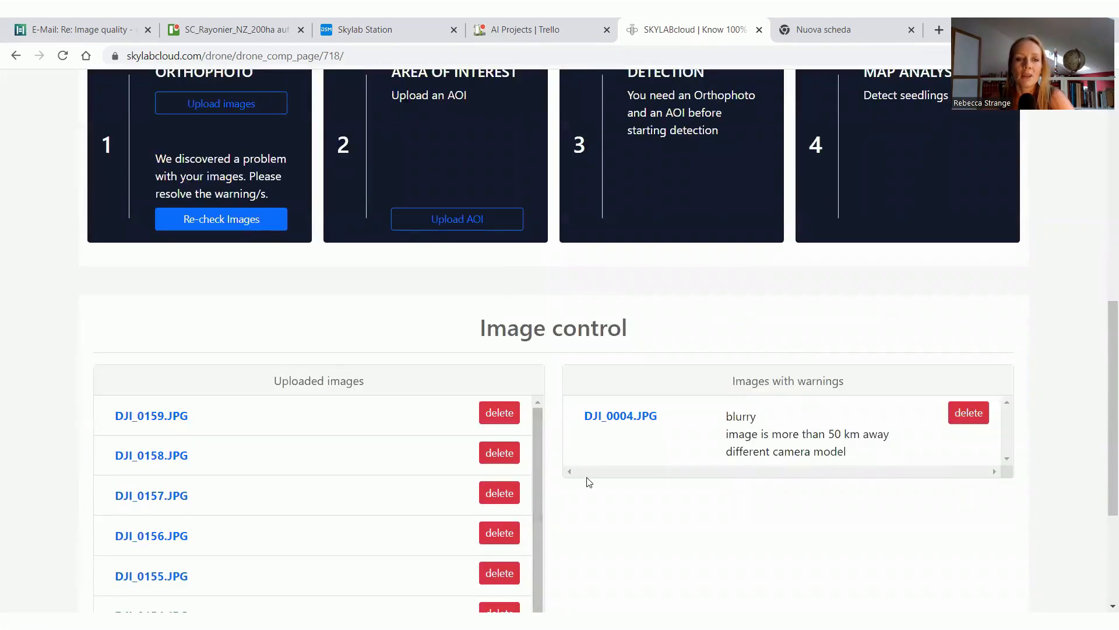
pyautogui.scroll(-1, 589, 482)
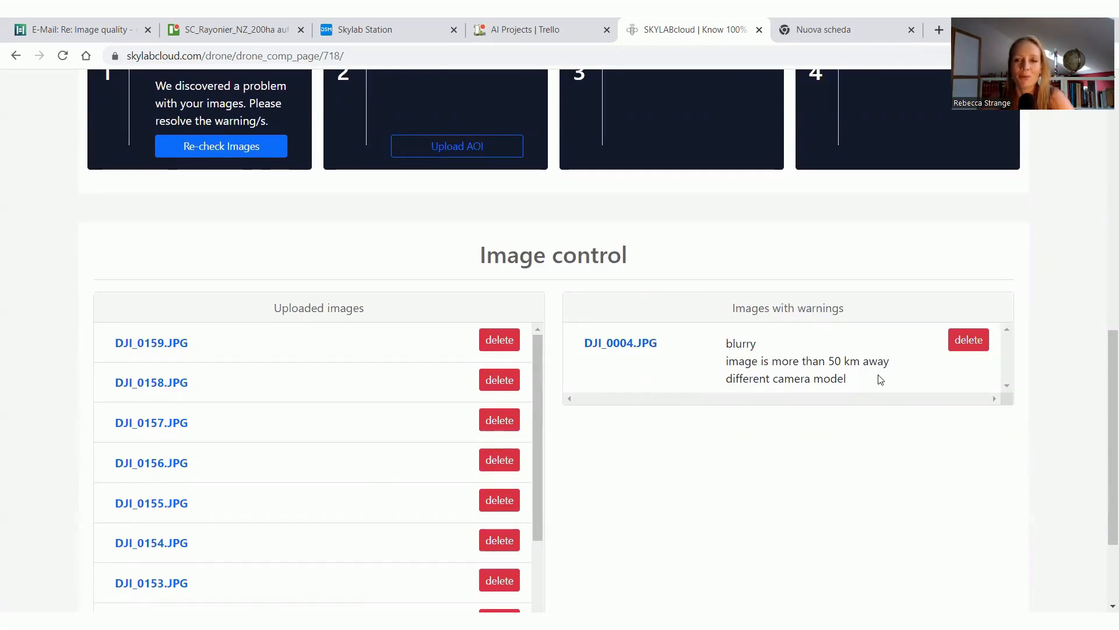
pyautogui.scroll(-1, 881, 380)
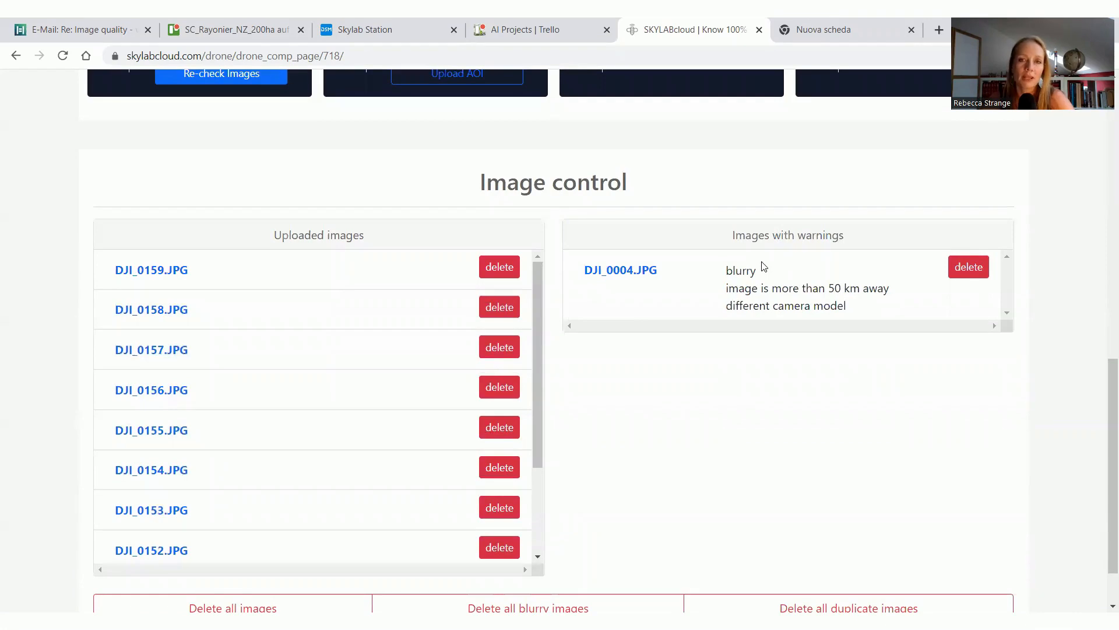
pyautogui.click(960, 274)
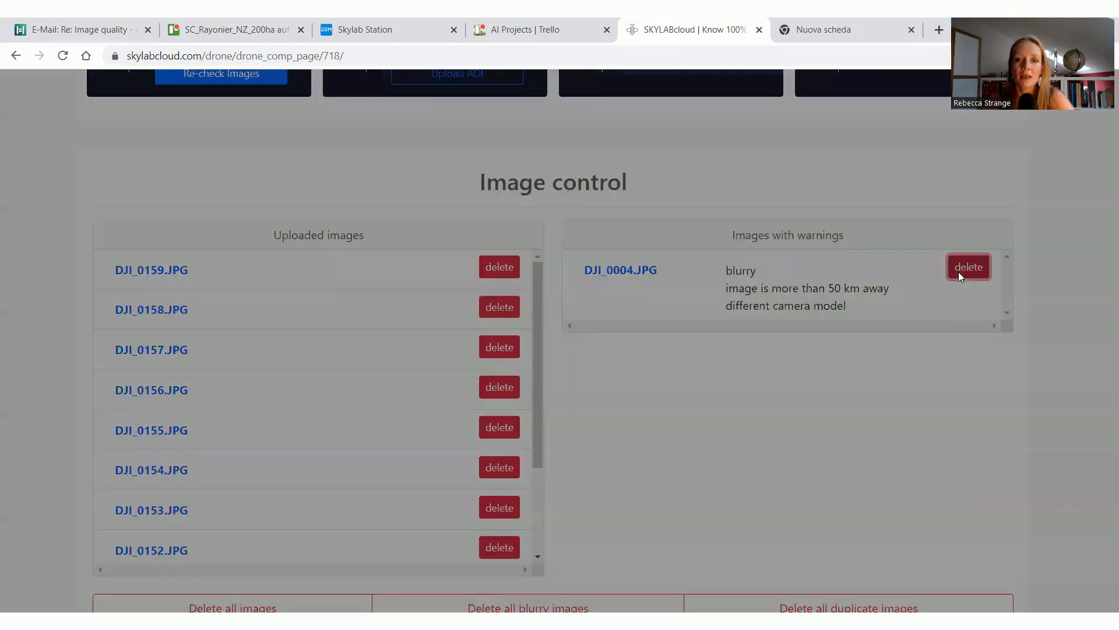
pyautogui.click(700, 245)
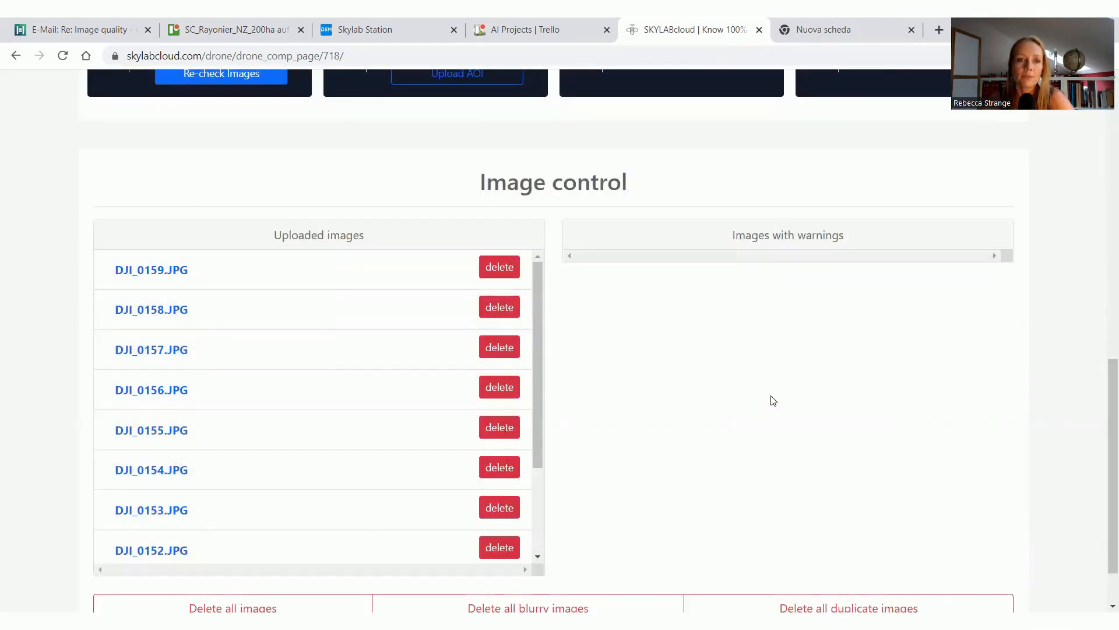
# Step: Re-check the stand's remaining uploaded images for problems
pyautogui.scroll(3, 773, 401)
pyautogui.scroll(1, 215, 312)
pyautogui.click(221, 292)
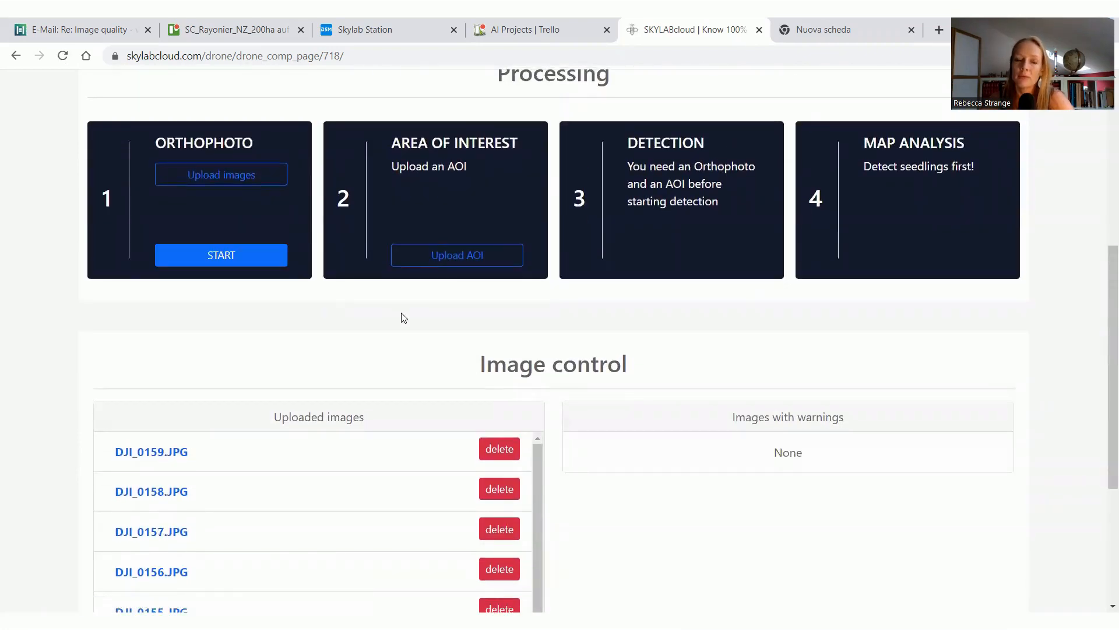
# Step: Review the stand's status check and start the orthophoto processing
pyautogui.scroll(5, 401, 318)
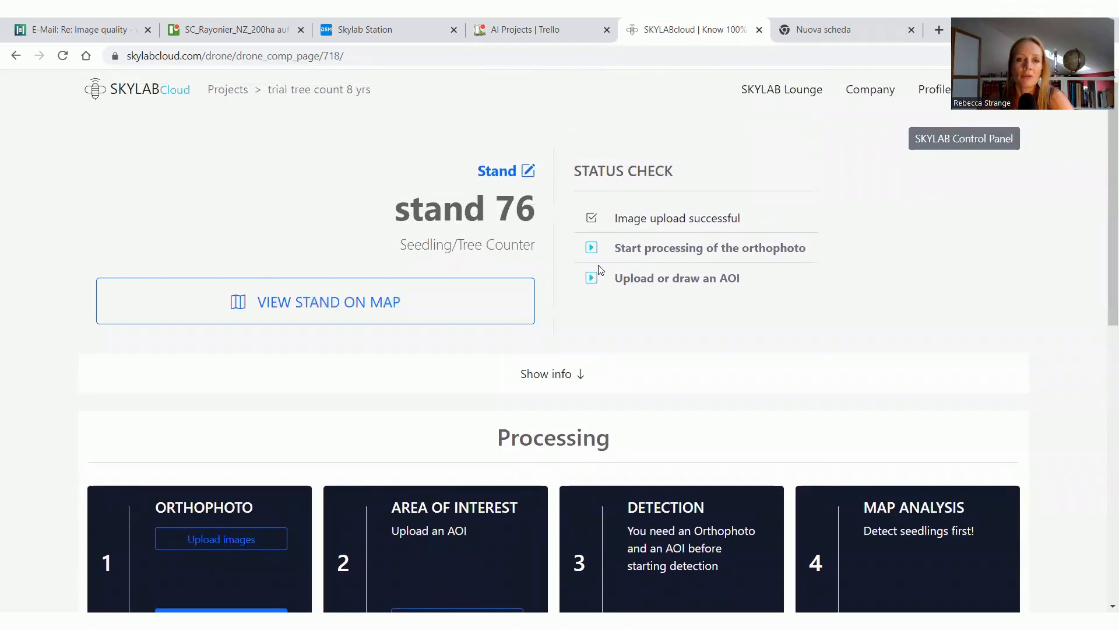
pyautogui.scroll(-1, 499, 278)
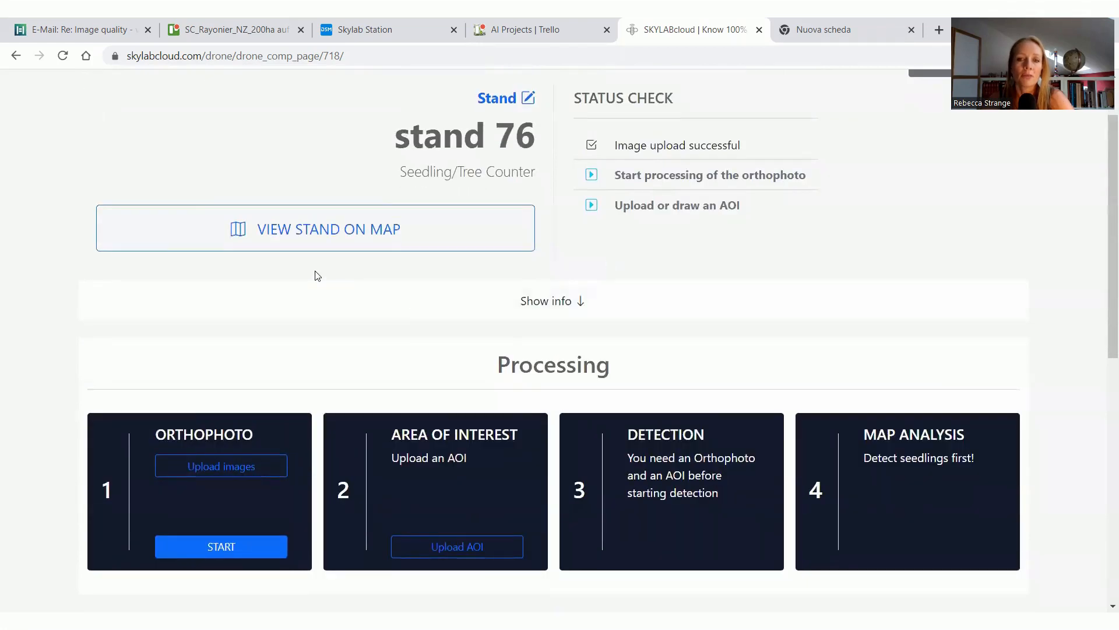
pyautogui.scroll(-1, 317, 276)
pyautogui.click(220, 471)
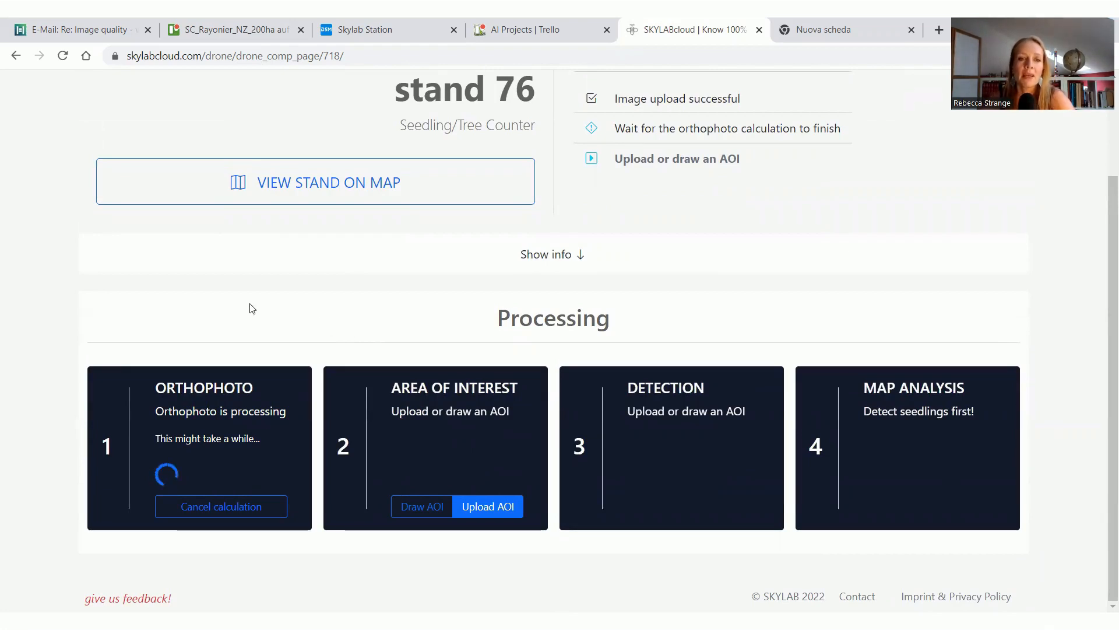
# Step: Check the accepted file formats on the AOI upload page and return to the stand
pyautogui.click(504, 511)
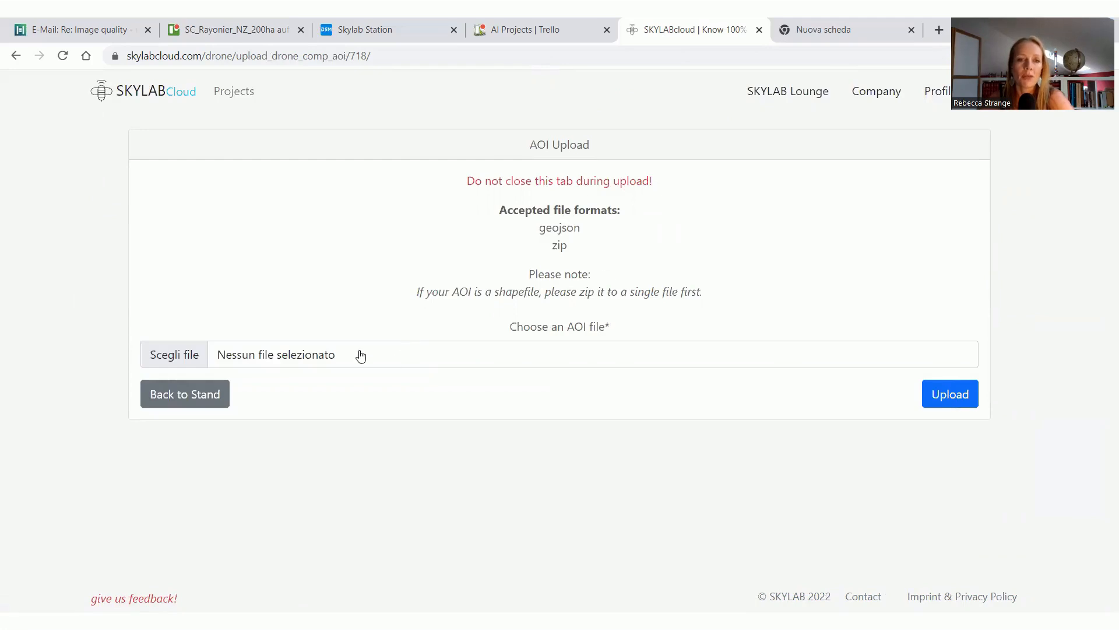
pyautogui.click(191, 397)
pyautogui.scroll(-2, 445, 367)
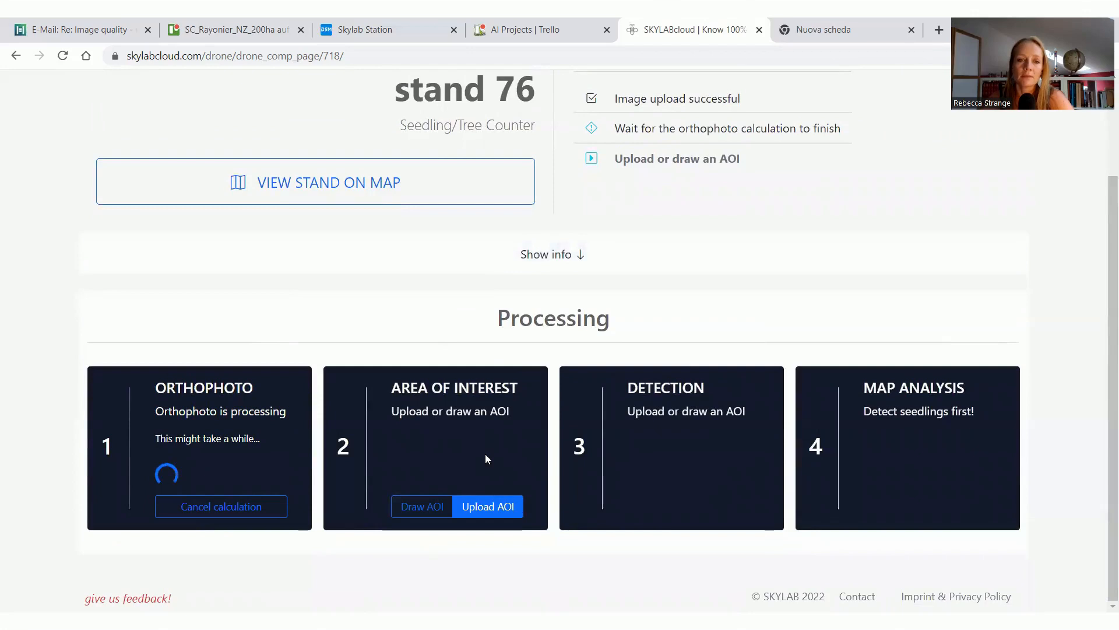